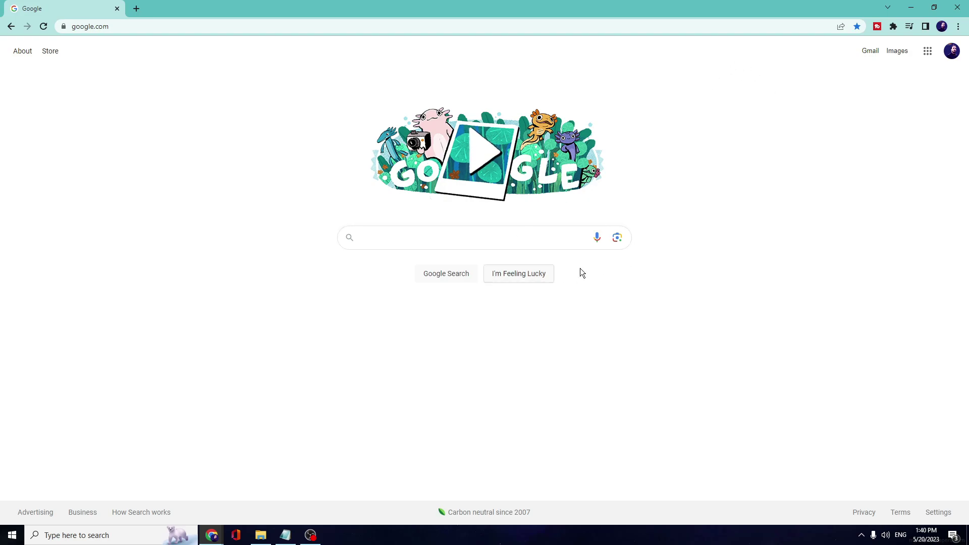
# Search Google for 'onedrive' and open the Microsoft OneDrive Personal Cloud Storage page
pyautogui.click(541, 243)
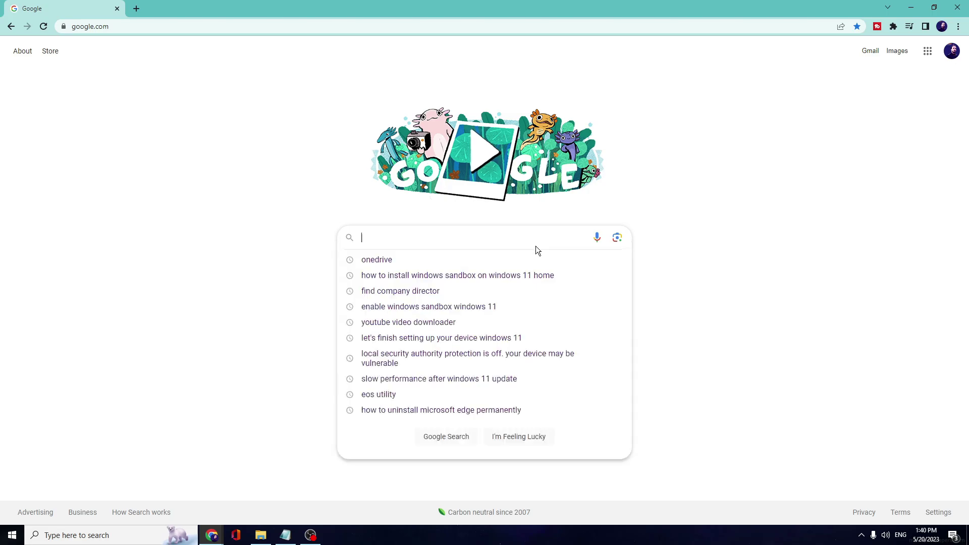
pyautogui.click(376, 260)
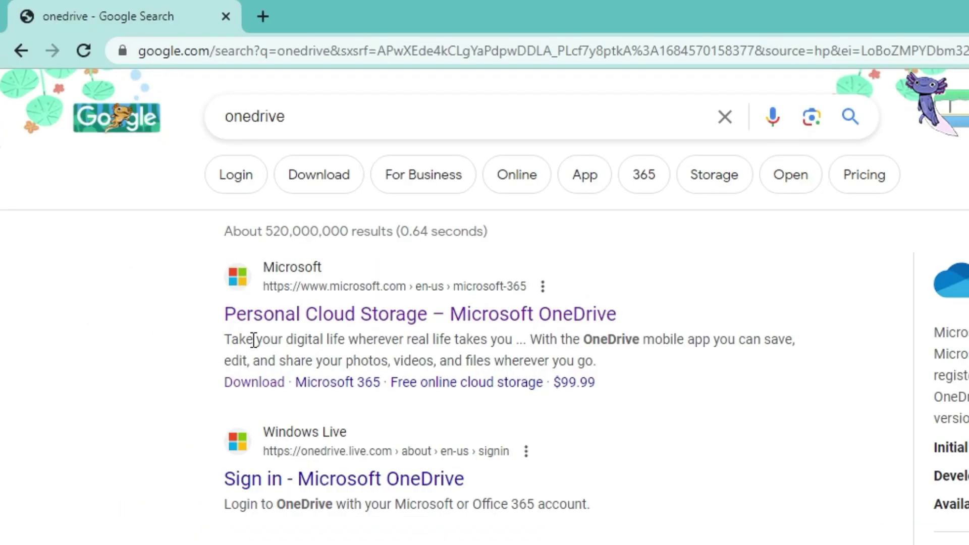
pyautogui.click(177, 164)
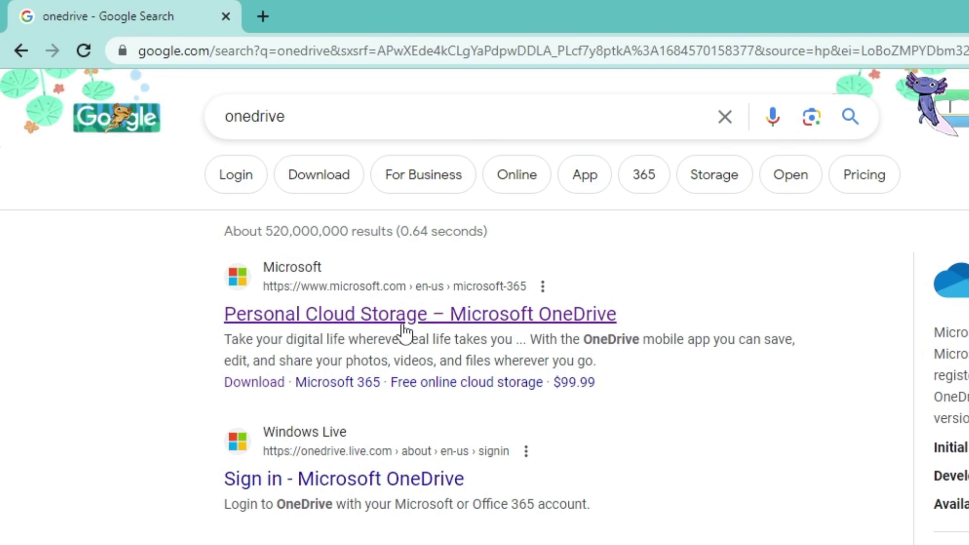
pyautogui.click(419, 329)
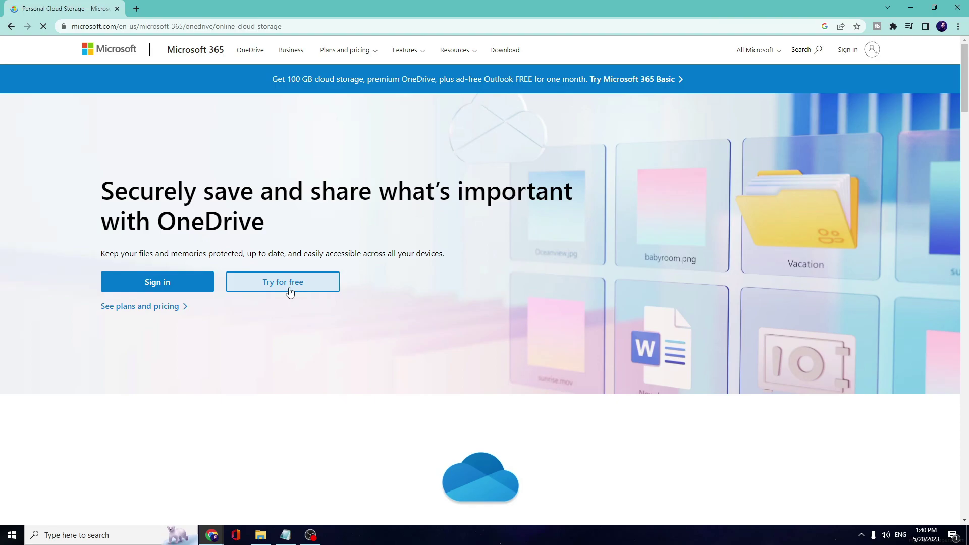
# Sign in to OneDrive with the account email and password to reach My files
pyautogui.click(182, 282)
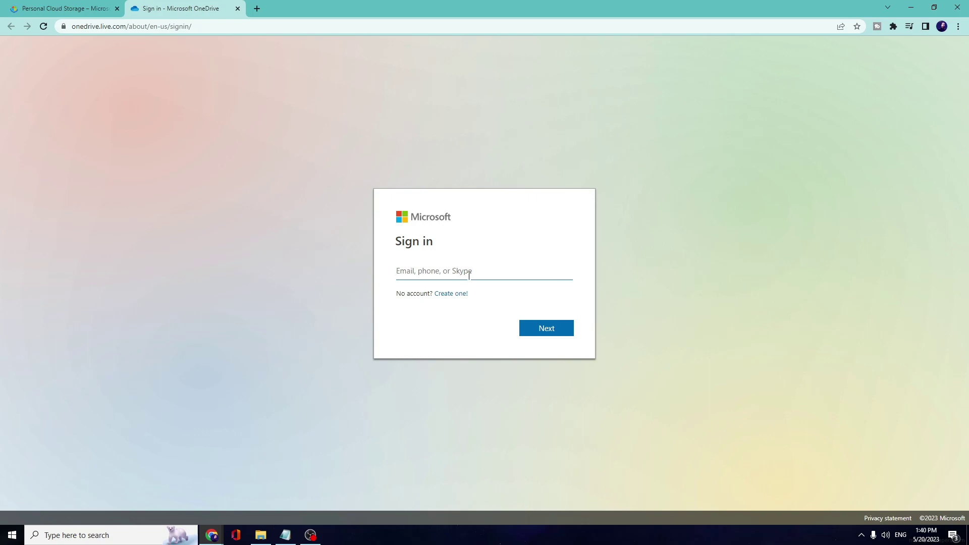
pyautogui.click(546, 328)
pyautogui.write('password')
pyautogui.click(545, 344)
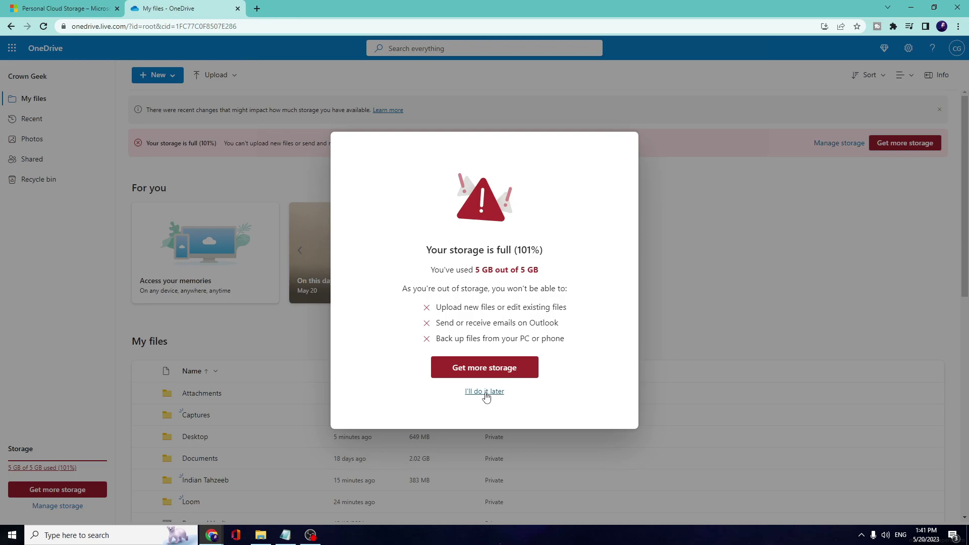
# Dismiss the storage-full warning, check the Attachments folder actions, and show hidden tray icons
pyautogui.click(486, 393)
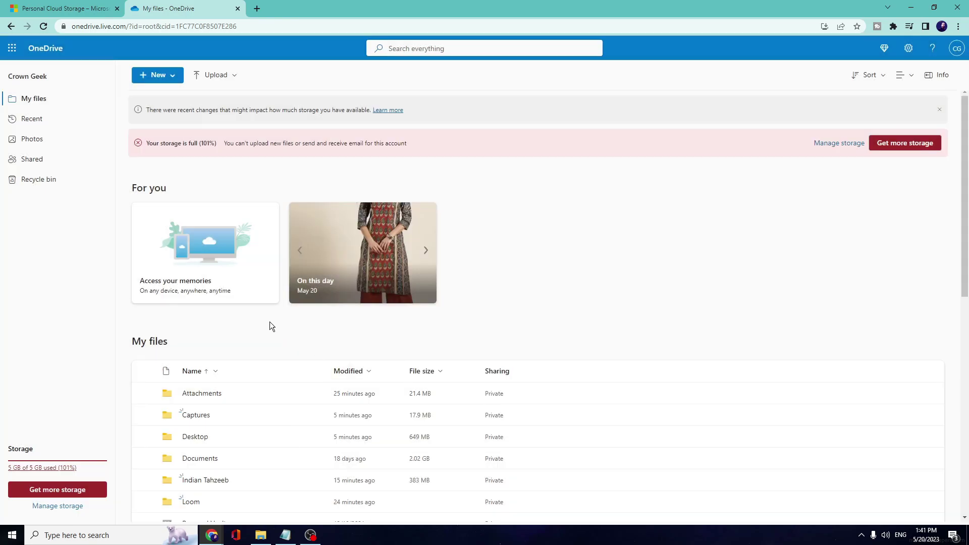
pyautogui.scroll(-2, 270, 322)
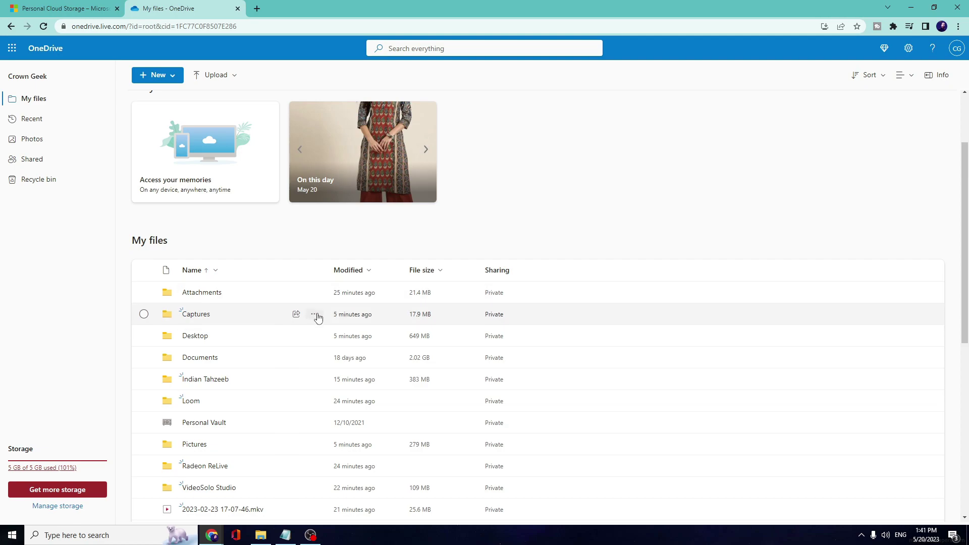
pyautogui.click(314, 293)
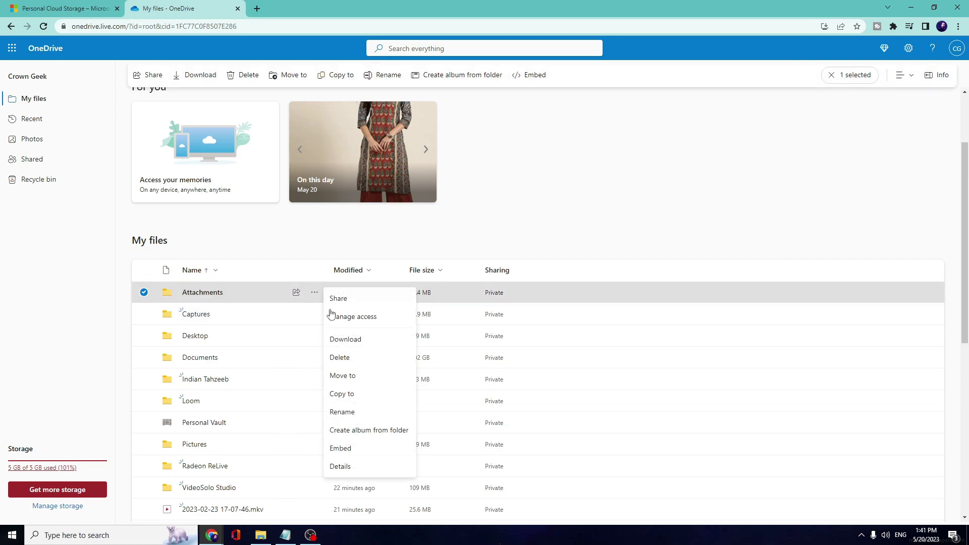
pyautogui.click(474, 226)
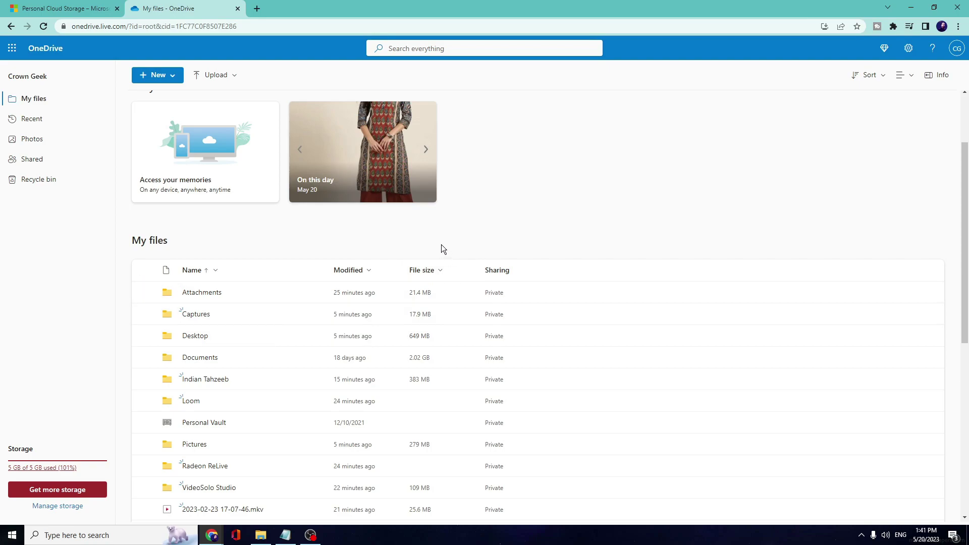
pyautogui.click(862, 535)
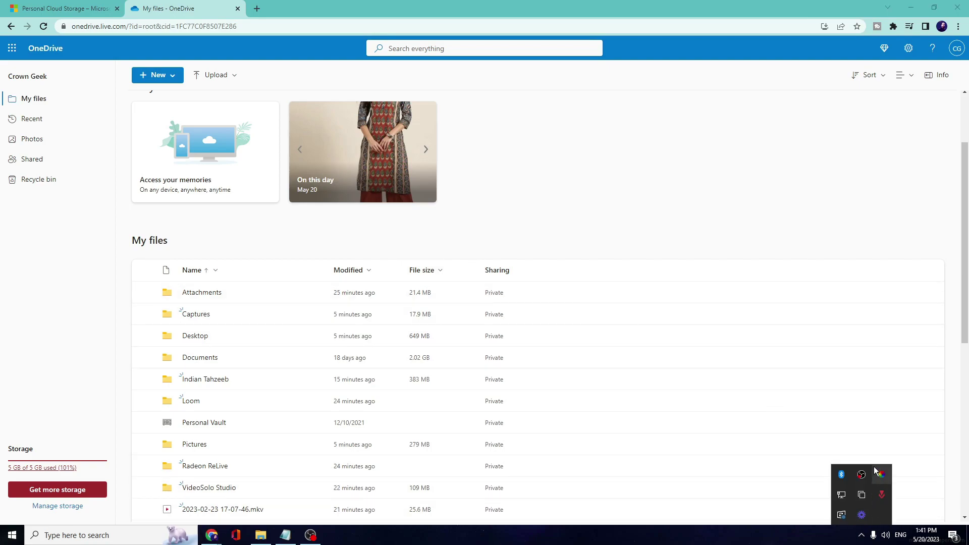
# Close the hidden icons panel and switch the Download OneDrive page to India - English
pyautogui.click(723, 249)
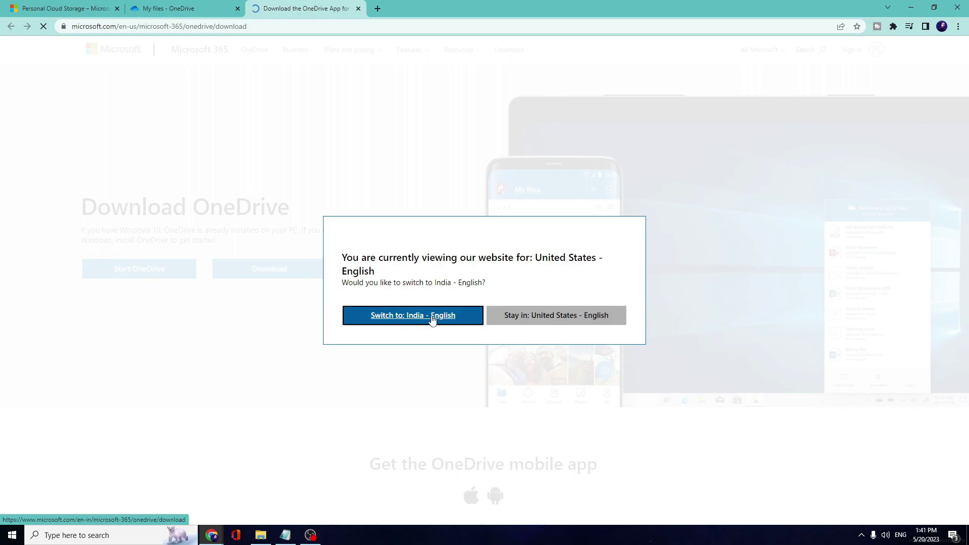
pyautogui.click(453, 311)
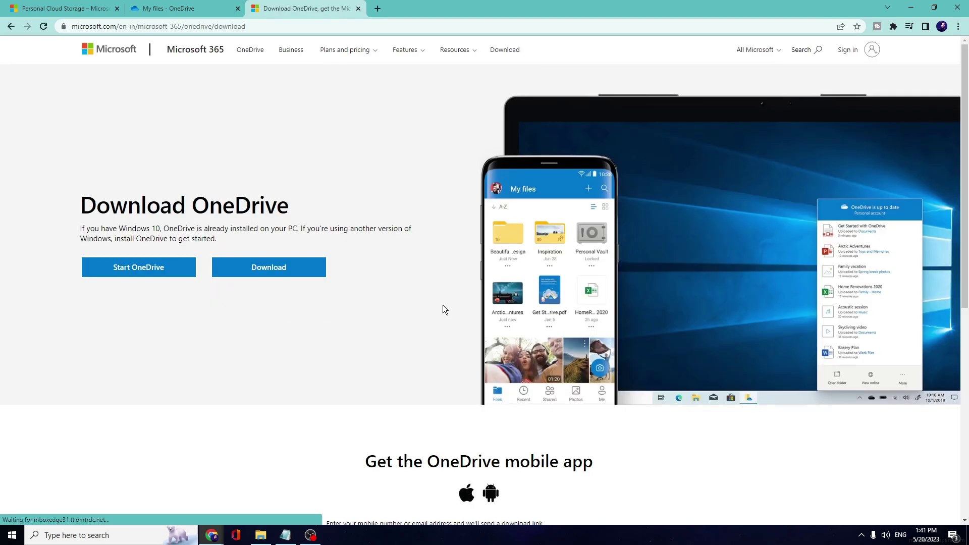